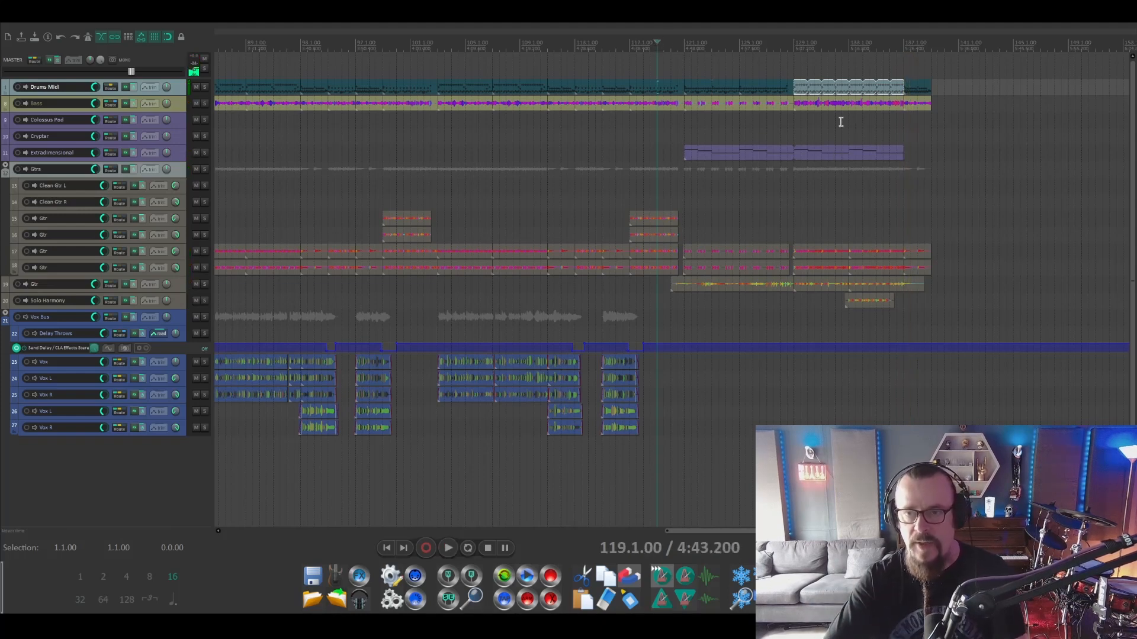
Play the guitar solo from bar 133, auditioning the lead Gtr and Solo Harmony tracks soloed together and within the full mix
left_click(848, 48)
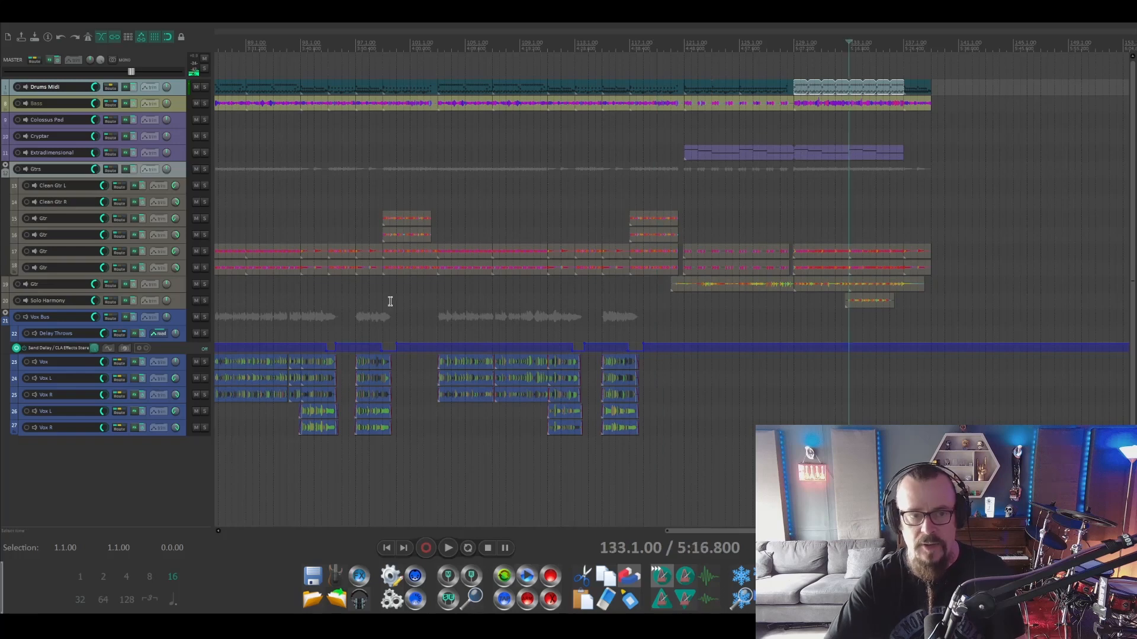
left_click(179, 300)
key("space")
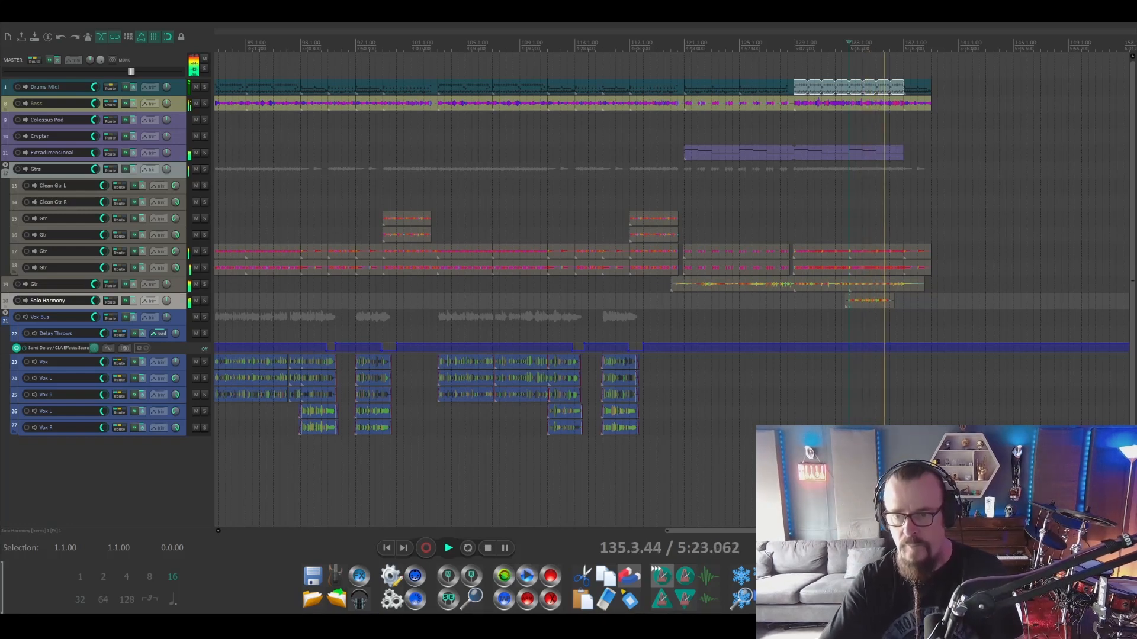
key("space")
left_click(204, 284)
left_click(205, 300)
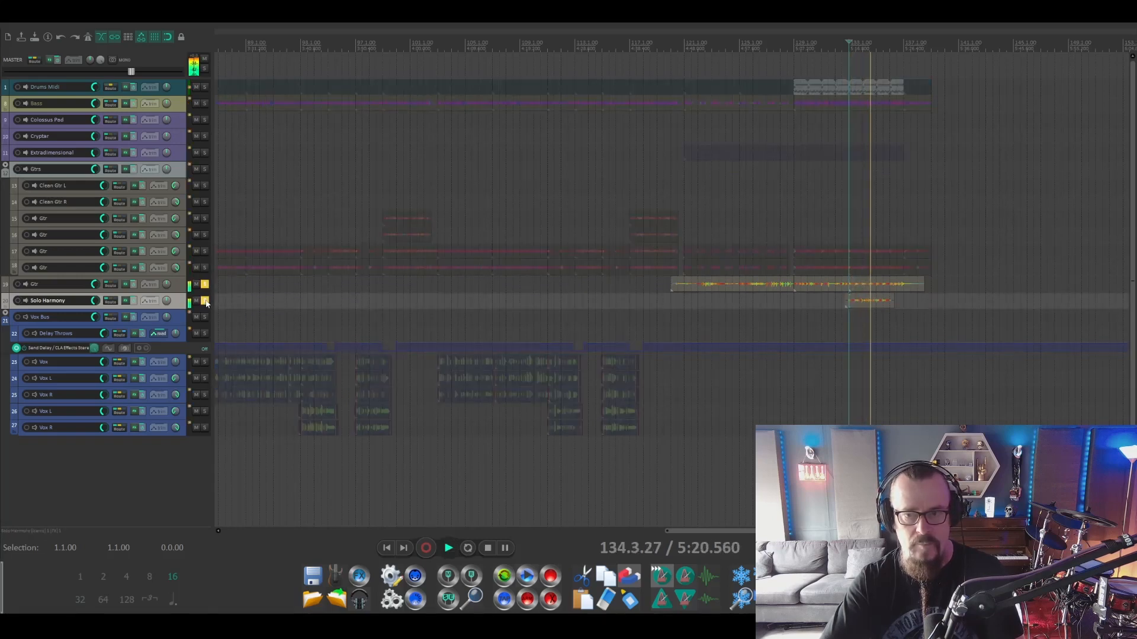
left_click(204, 301)
left_click(204, 284)
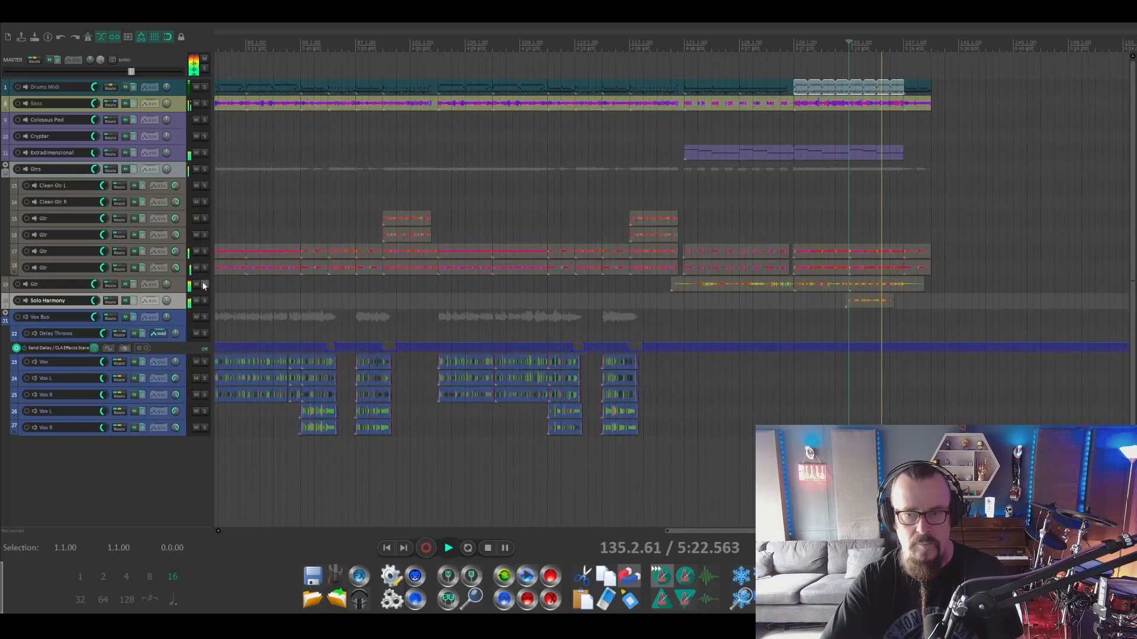
key("space")
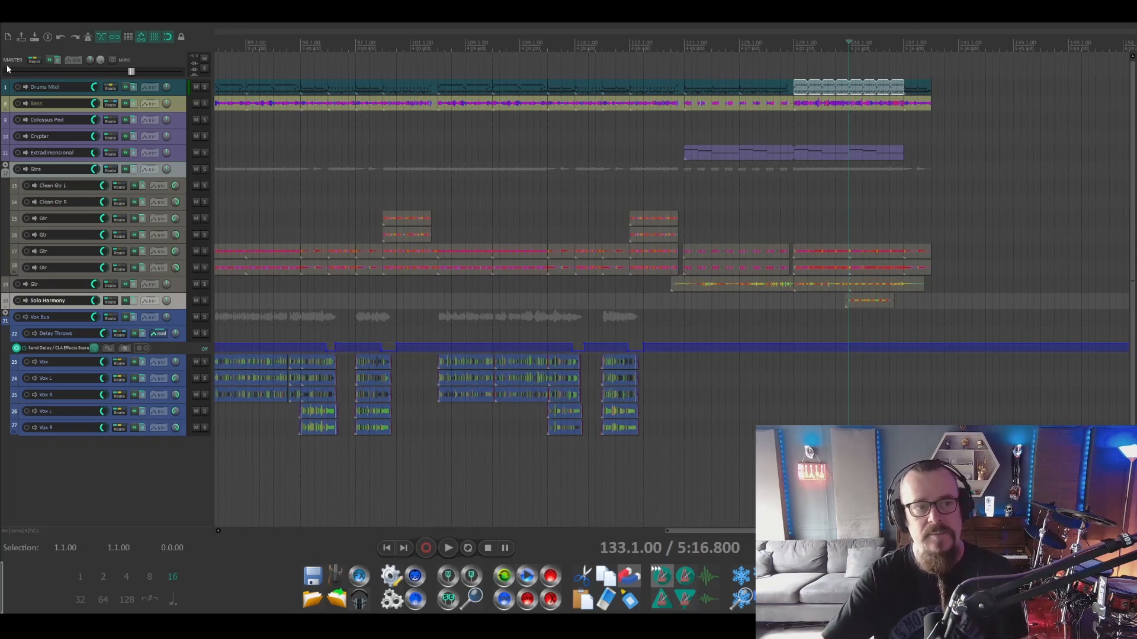
In the drum MIDI item at bar 129, add a run of rim shots leading into bar 131, with Kick and Crash 1 (L) on the downbeat
double_click(824, 87)
scroll(500, 288, "down", 3)
left_click(504, 289)
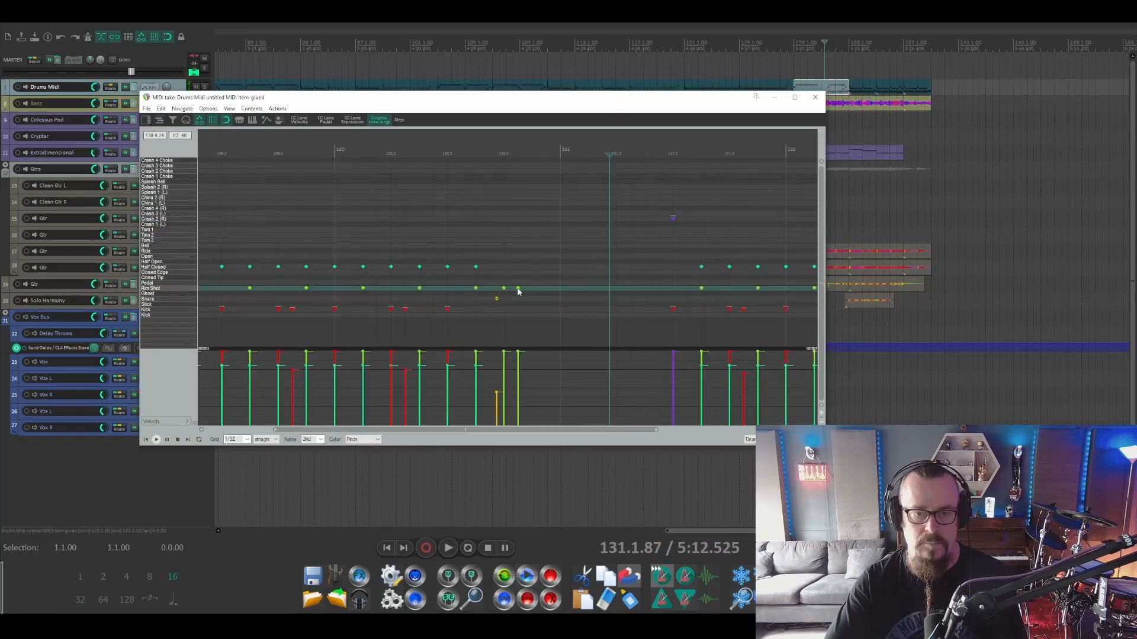
left_click(533, 289)
left_click(546, 288)
left_click(560, 309)
left_click(560, 224)
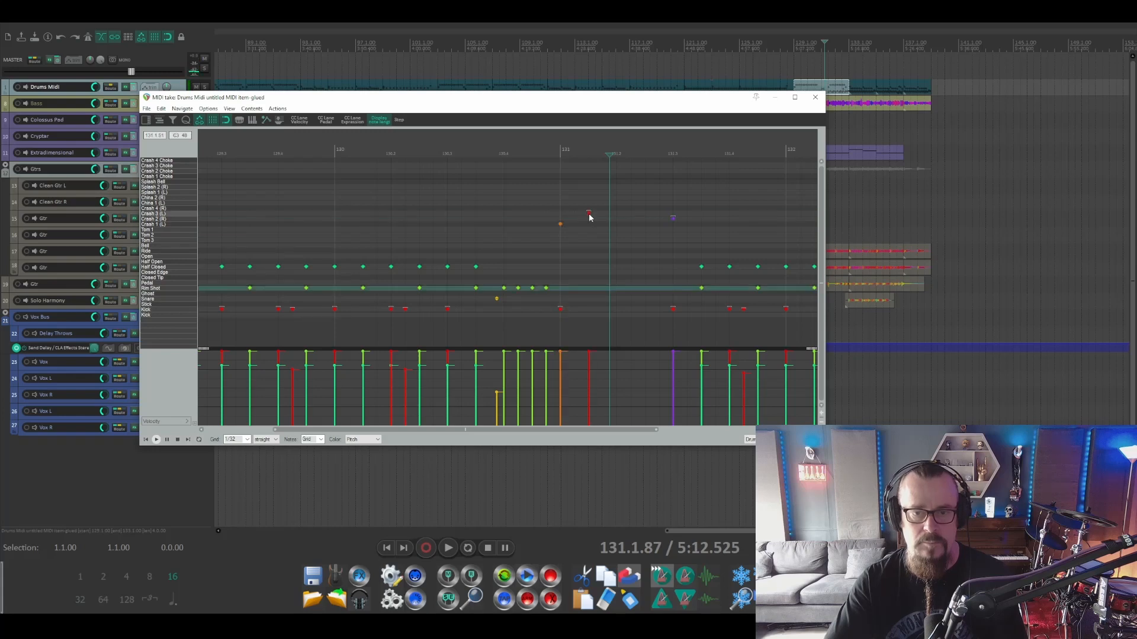
Extend the bar 131 drum fill with a Crash 3 (L) hit, a snare note and more rim shots, and close the MIDI editor
left_click(588, 212)
left_click(588, 288)
left_click(610, 298)
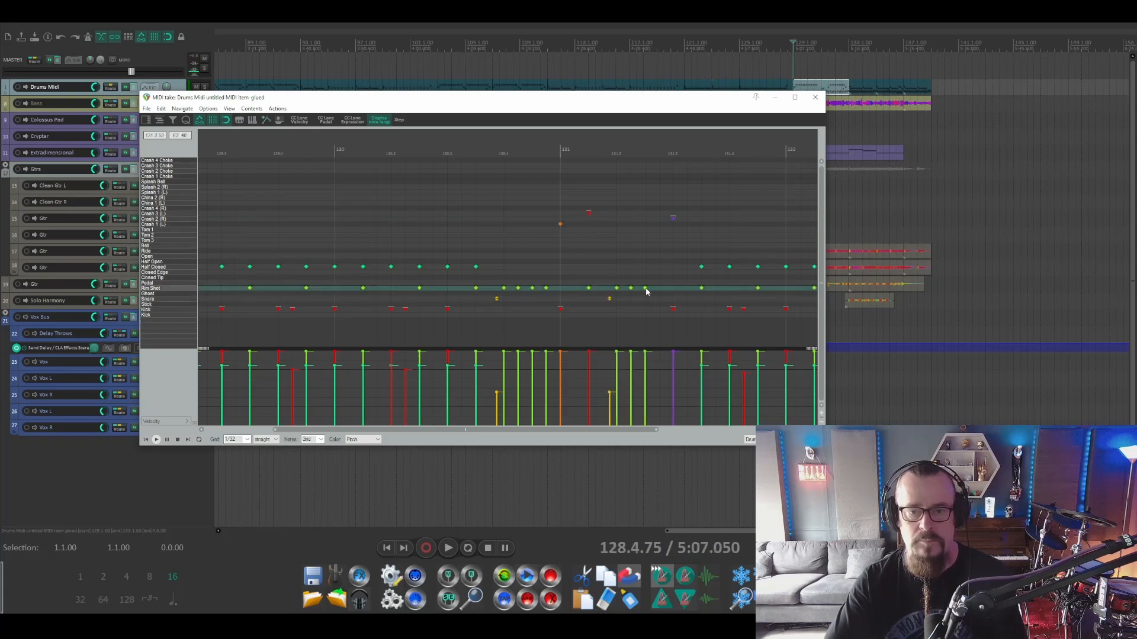
key("Escape")
Play the section from bar 129 and remove the drum, bass and rhythm guitar items that start at bar 137
key("space")
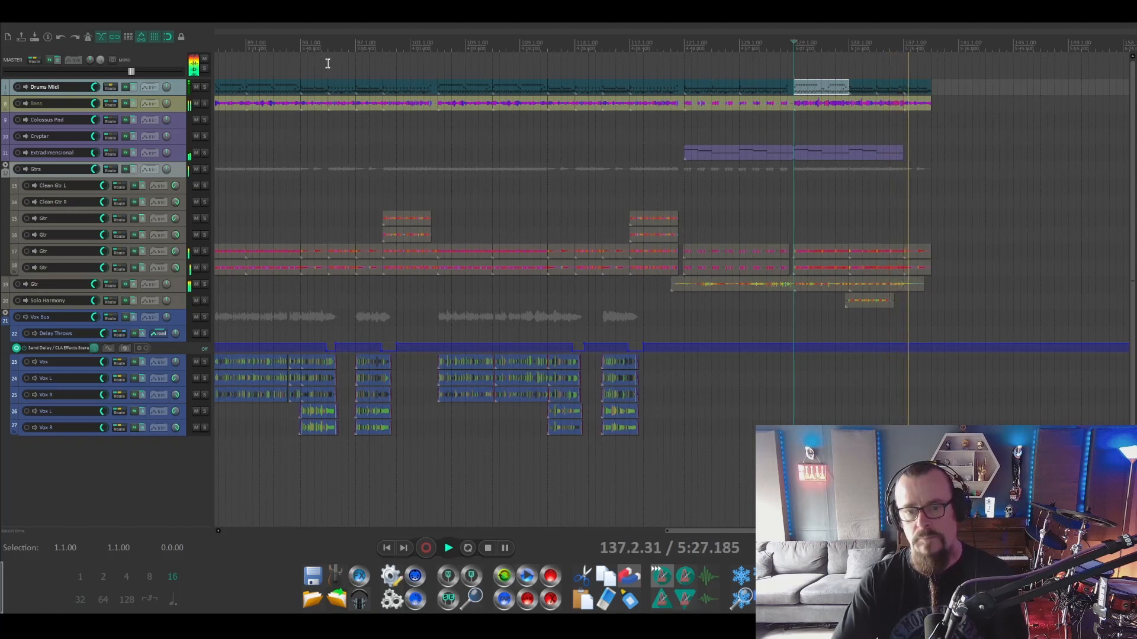
key("space")
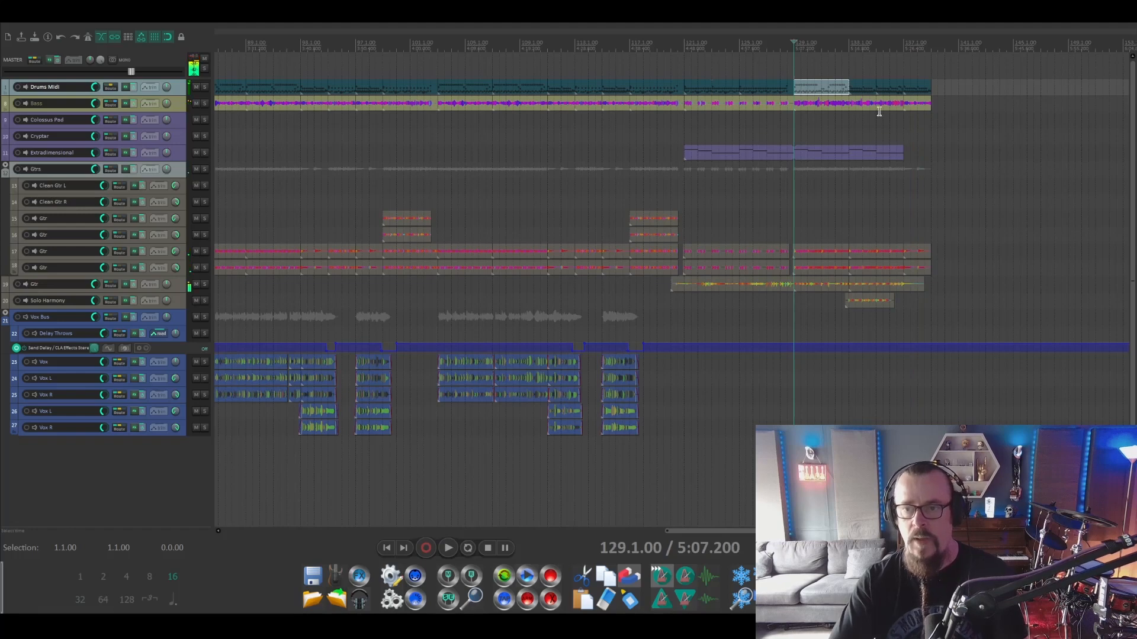
key("ctrl+z")
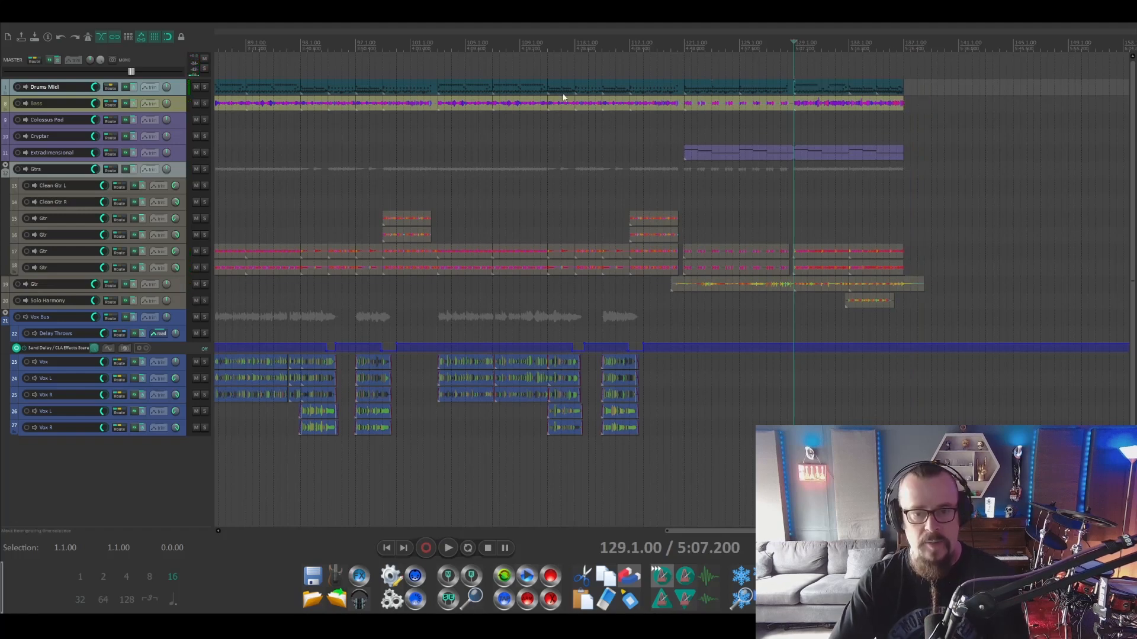
Play the chorus passages starting at bar 111 and bar 93 to compare them as sources for the ending
left_click(547, 49)
key("space")
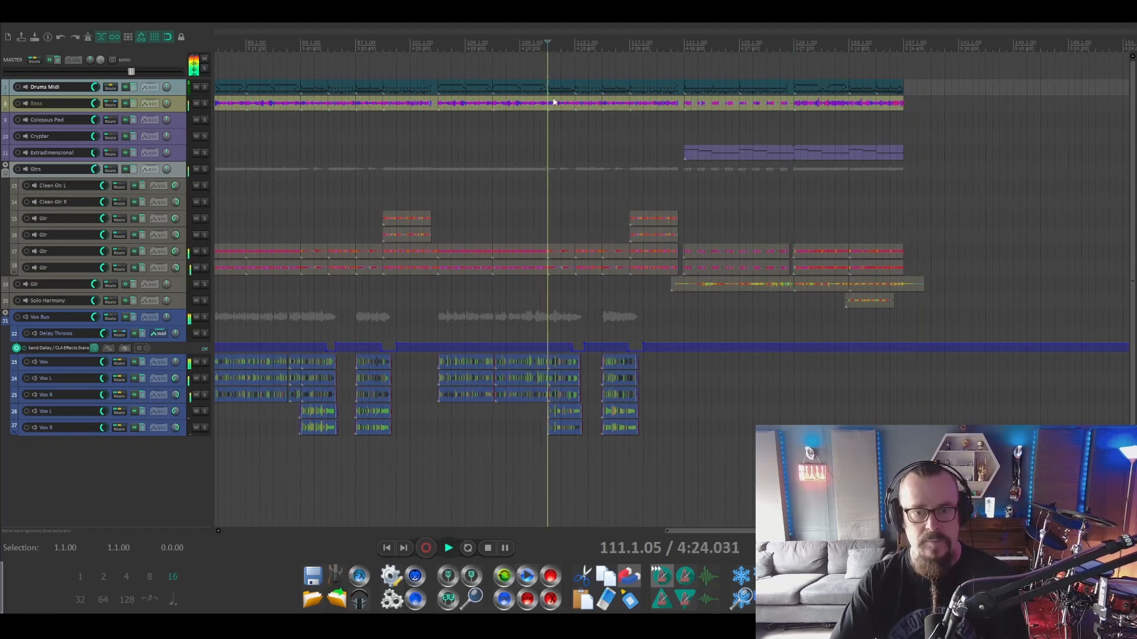
key("space")
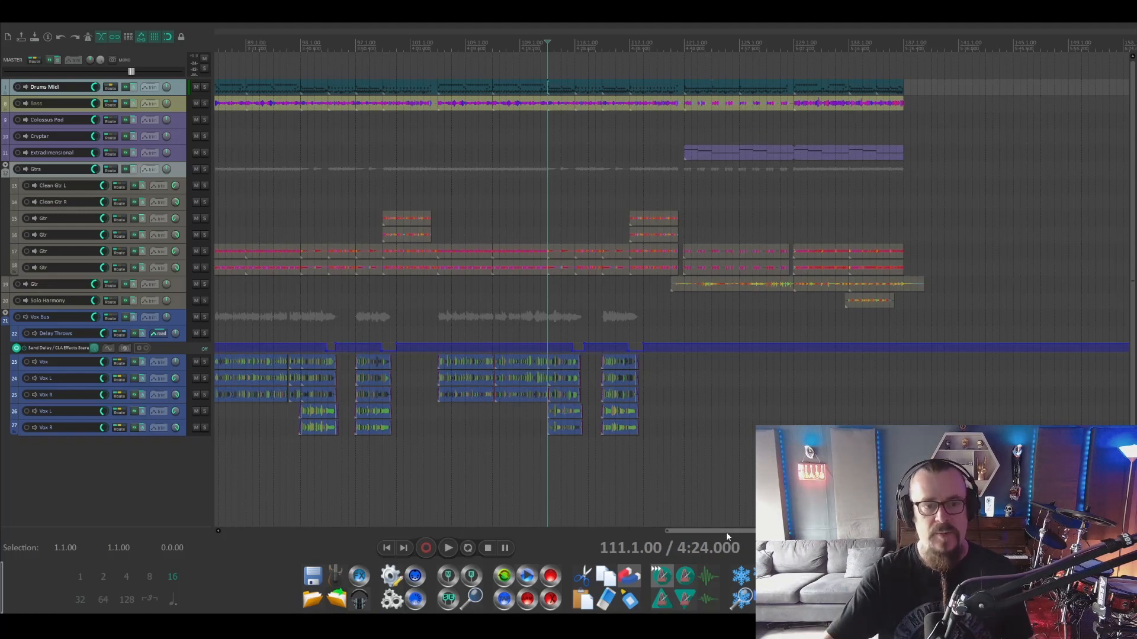
left_click(301, 51)
key("space")
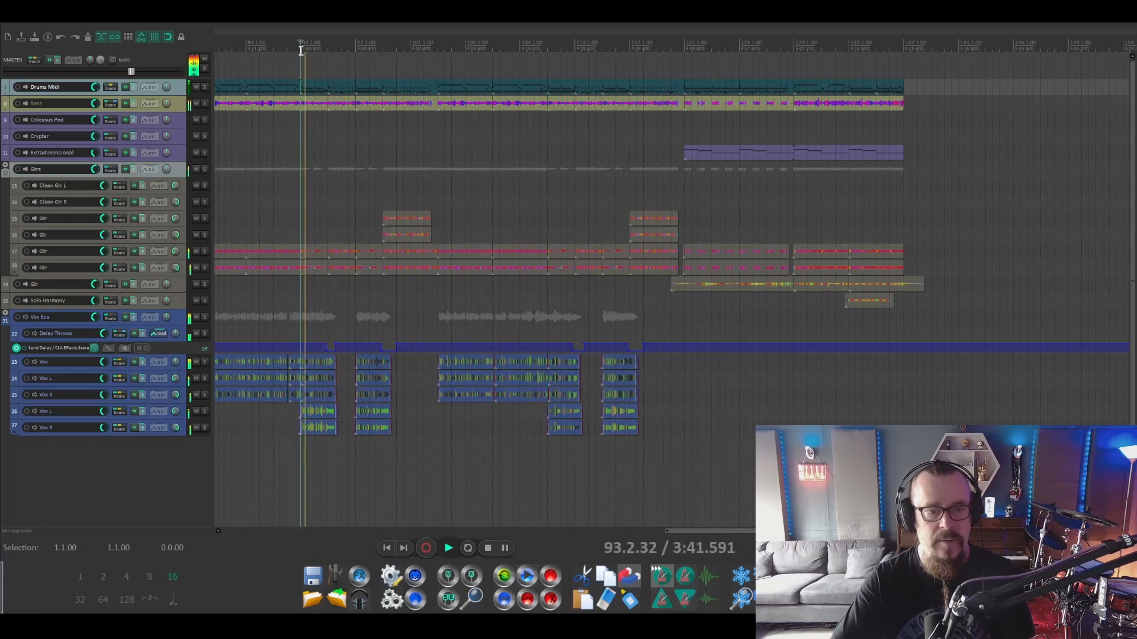
key("space")
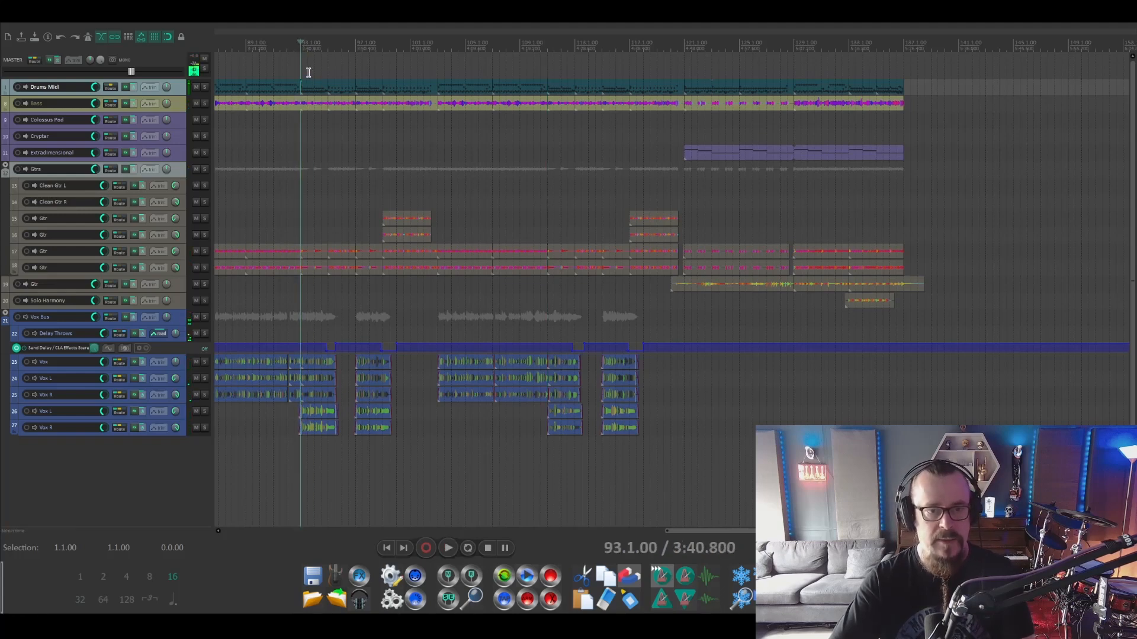
Copy the ten-bar section starting at bar 93 on the drum, bass, guitar and vocal tracks to bar 137, and play the transition from bar 136
left_click_drag(308, 72, 914, 87)
key("space")
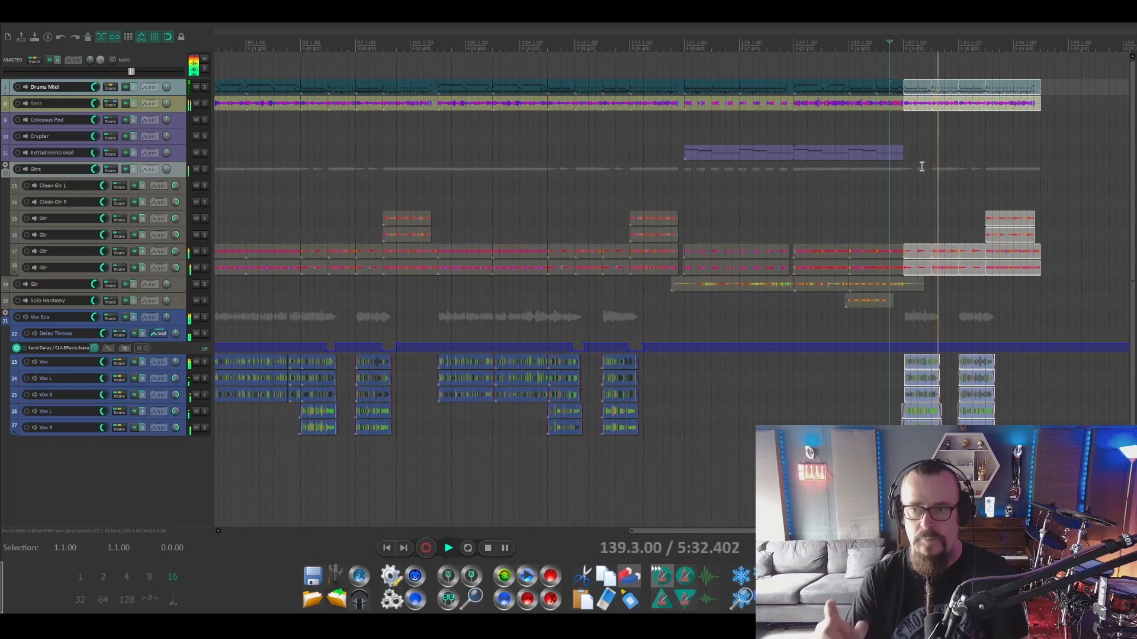
key("space")
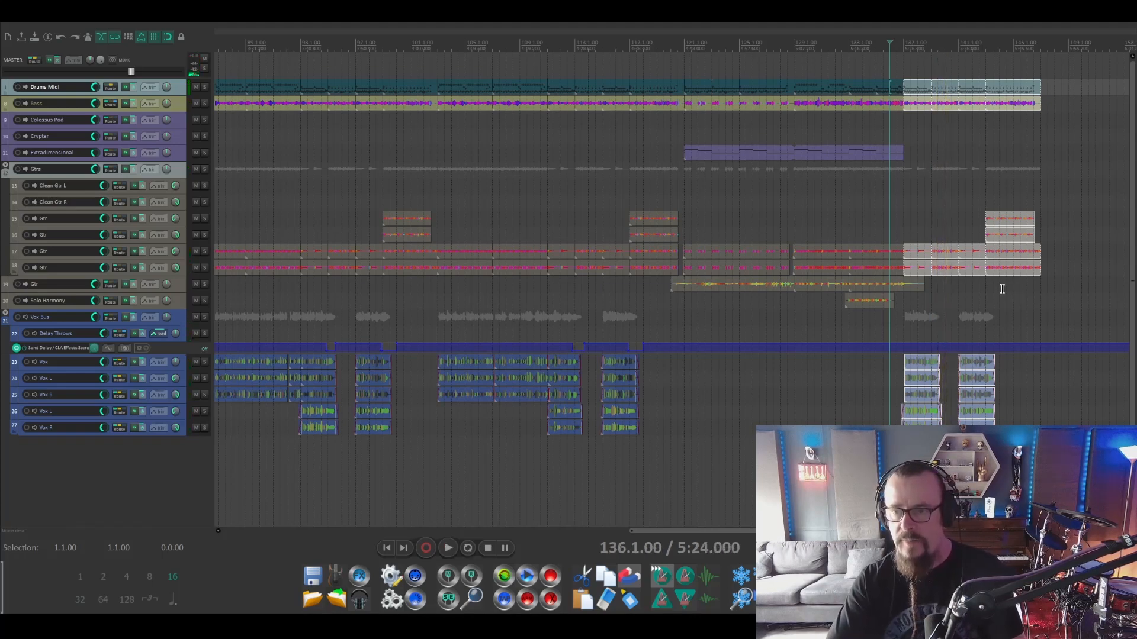
Replace the copied drum, bass and guitar items from bar 143 onward with a two-bar copy of the preceding drum, bass and rhythm guitar parts
left_click_drag(1005, 291, 1093, 72)
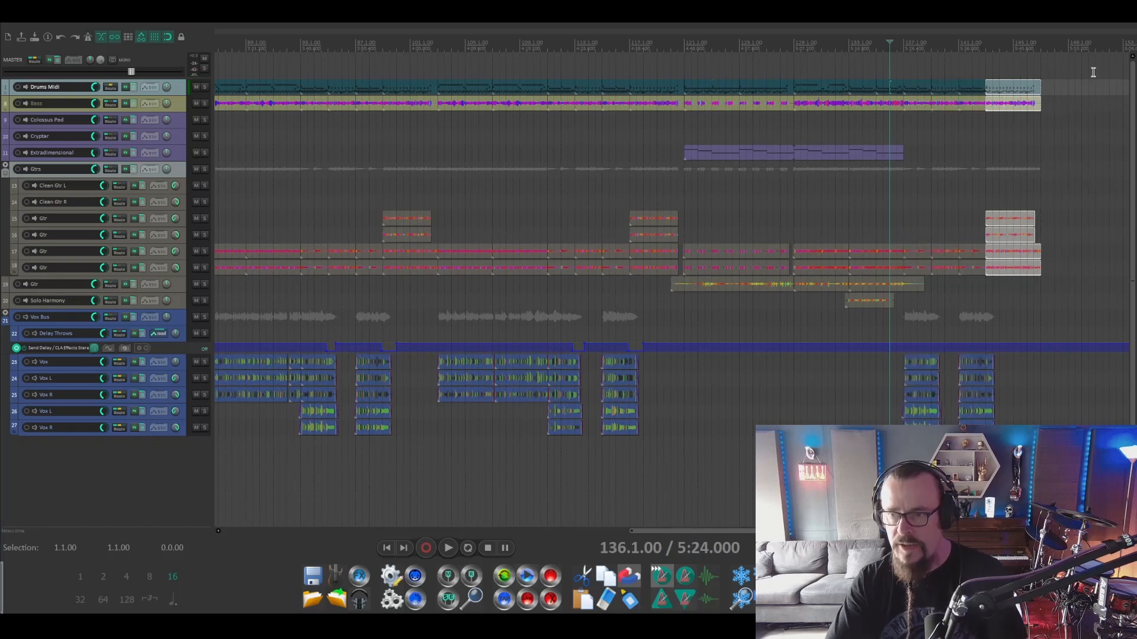
key("Delete")
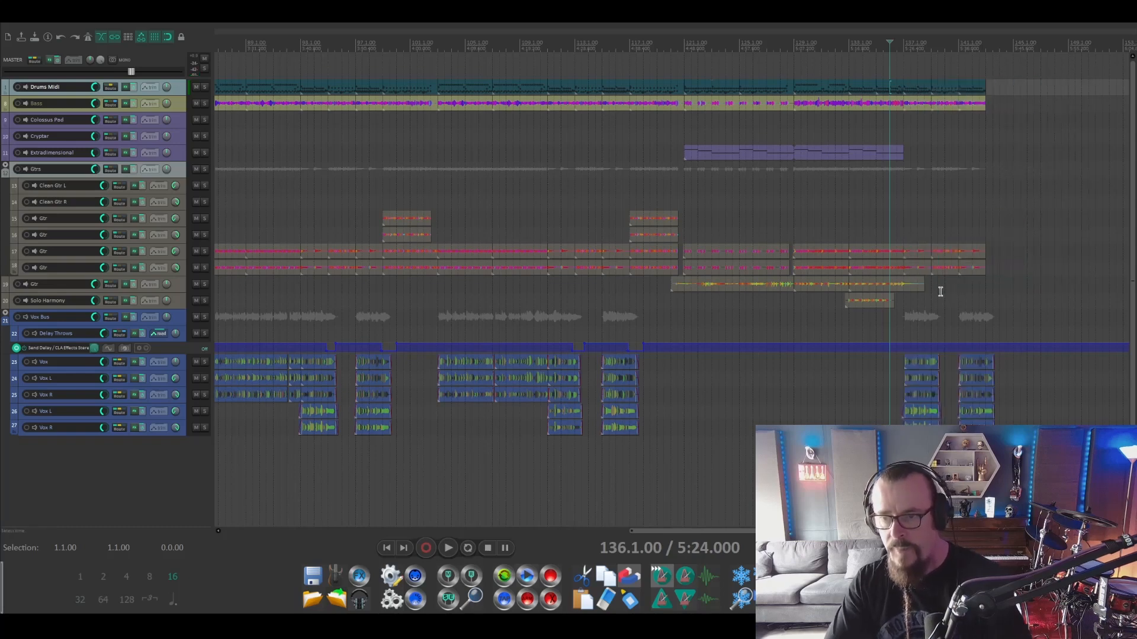
left_click_drag(942, 293, 998, 93)
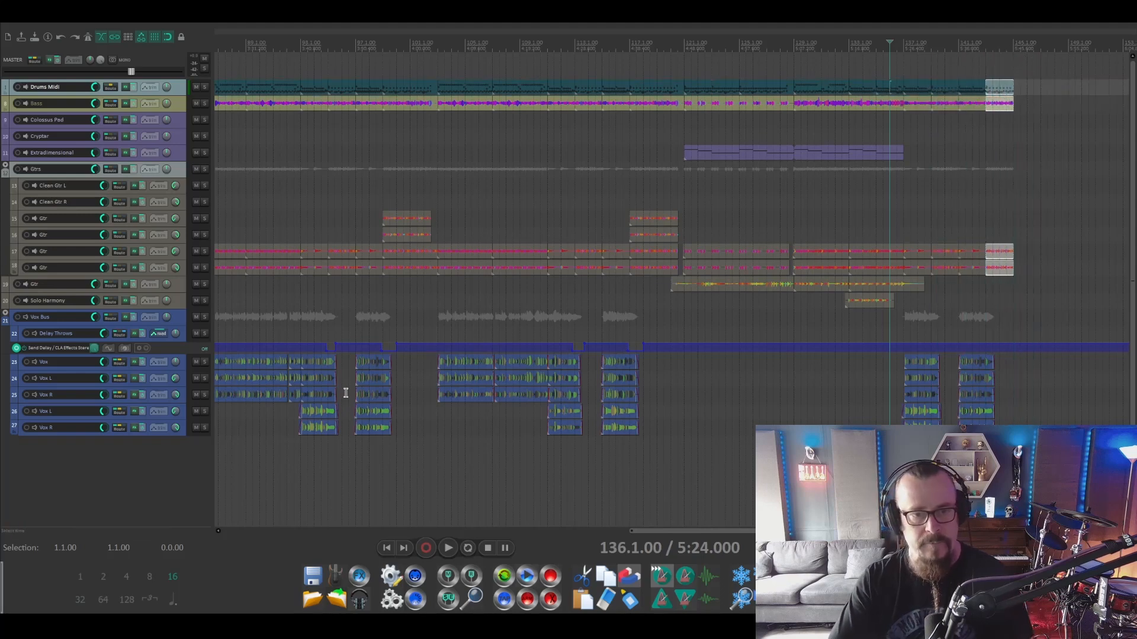
Copy the ten-bar drum, bass, guitar and vocal section starting at bar 111 to bar 145, and play the transition from bar 144
left_click(547, 45)
key("space")
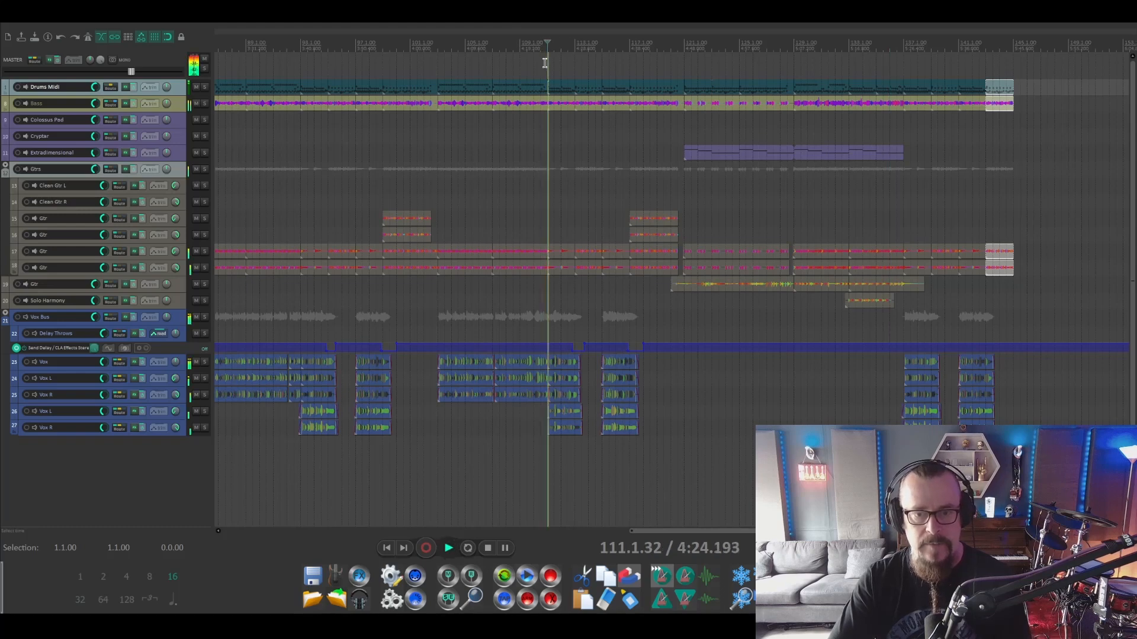
key("space")
left_click_drag(563, 467, 665, 62)
key("ctrl+d")
key("space")
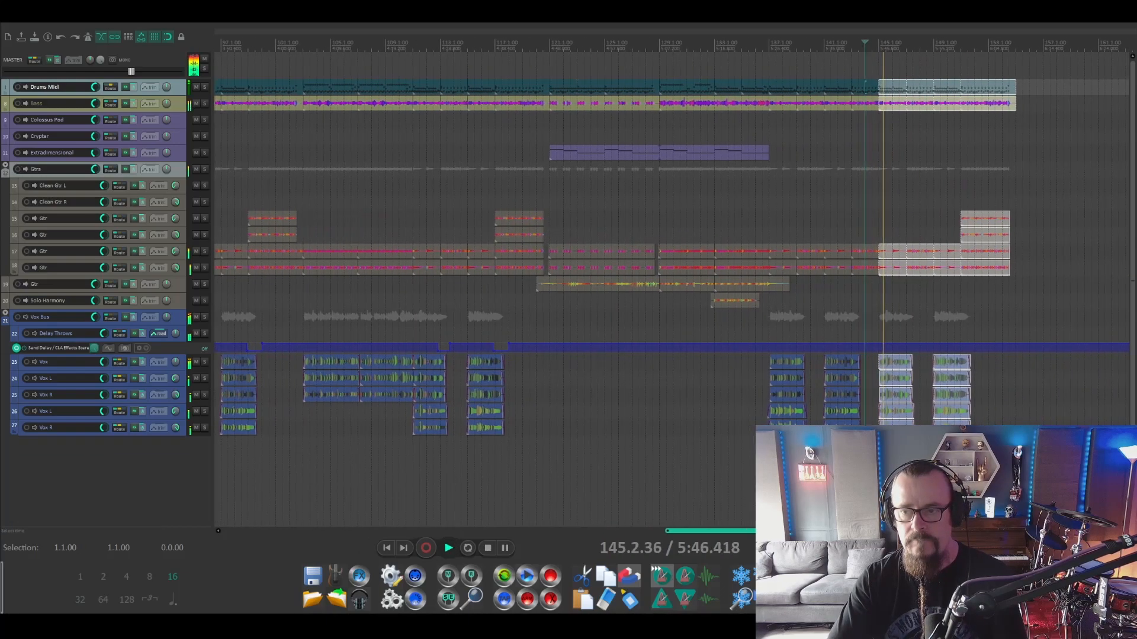
key("space")
Play the song's ending from bar 153 and examine where the guitar items stop
left_click(981, 44)
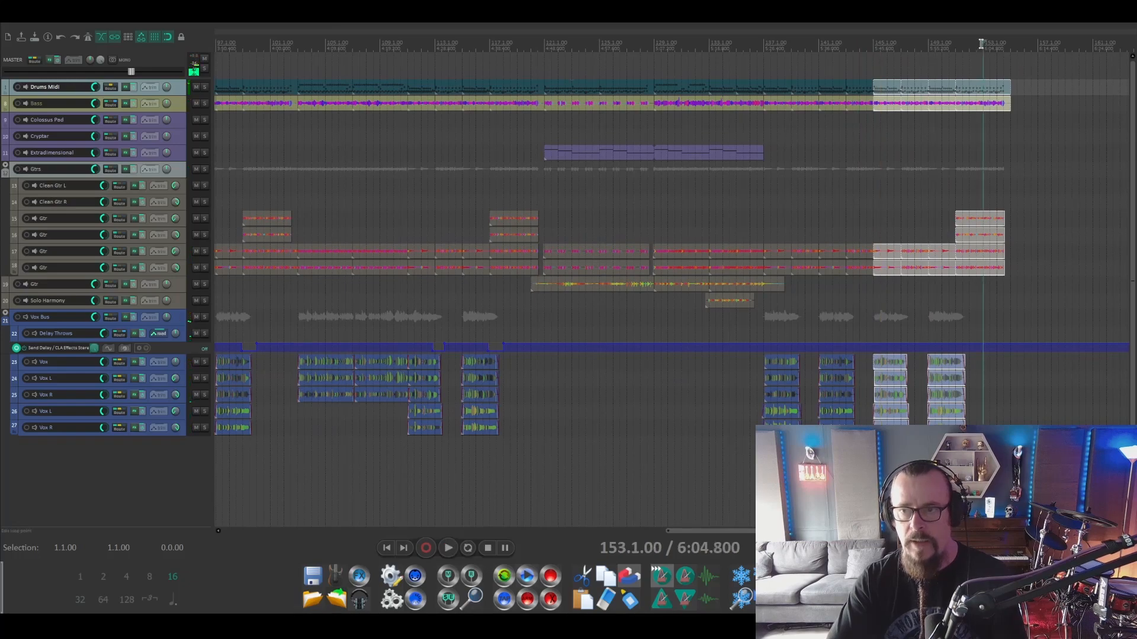
key("space")
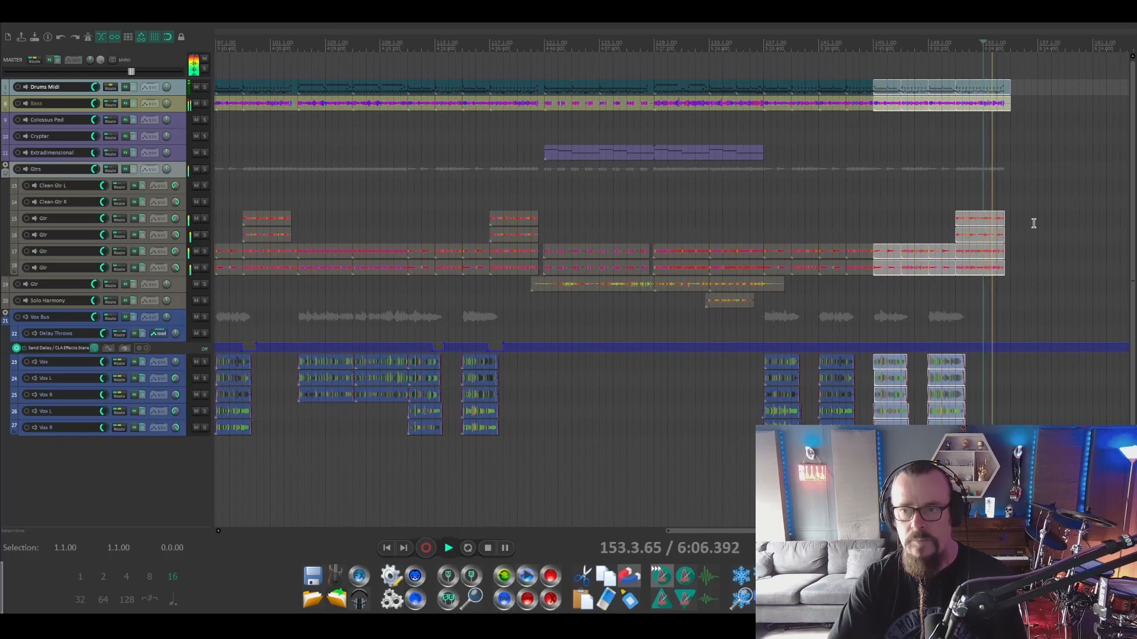
scroll(1034, 223, "up", 5)
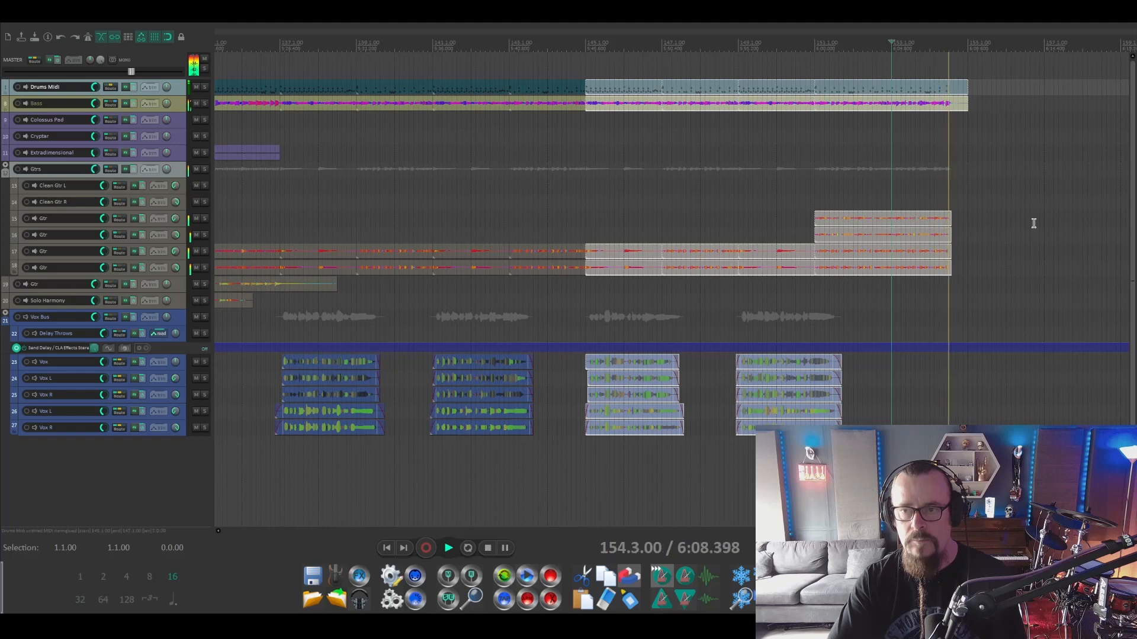
key("space")
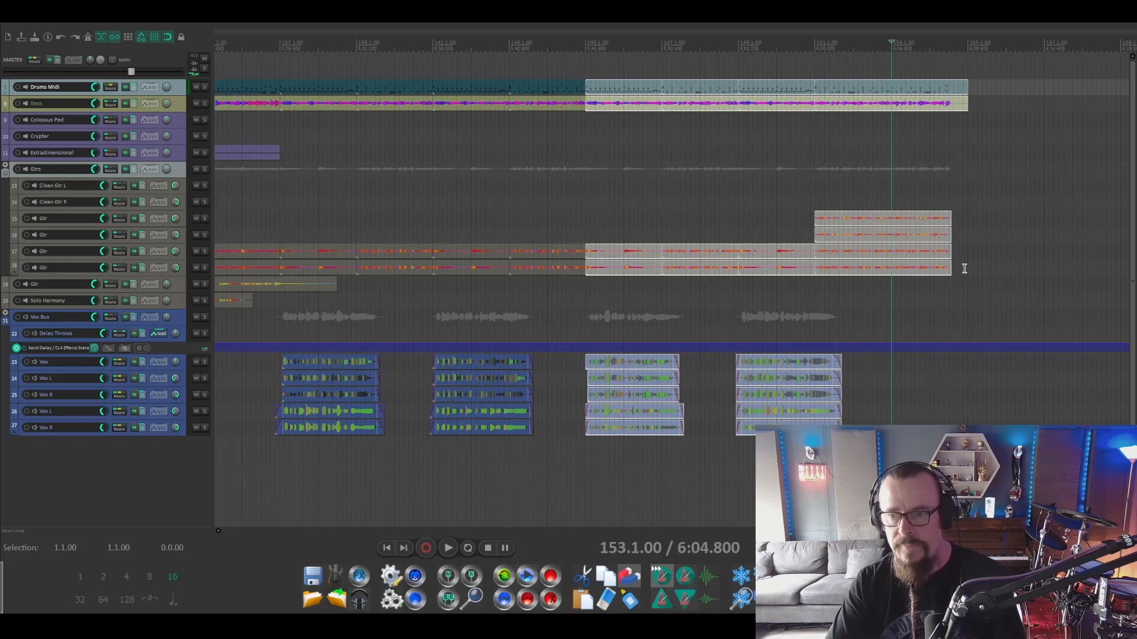
scroll(964, 268, "up", 4)
key("space")
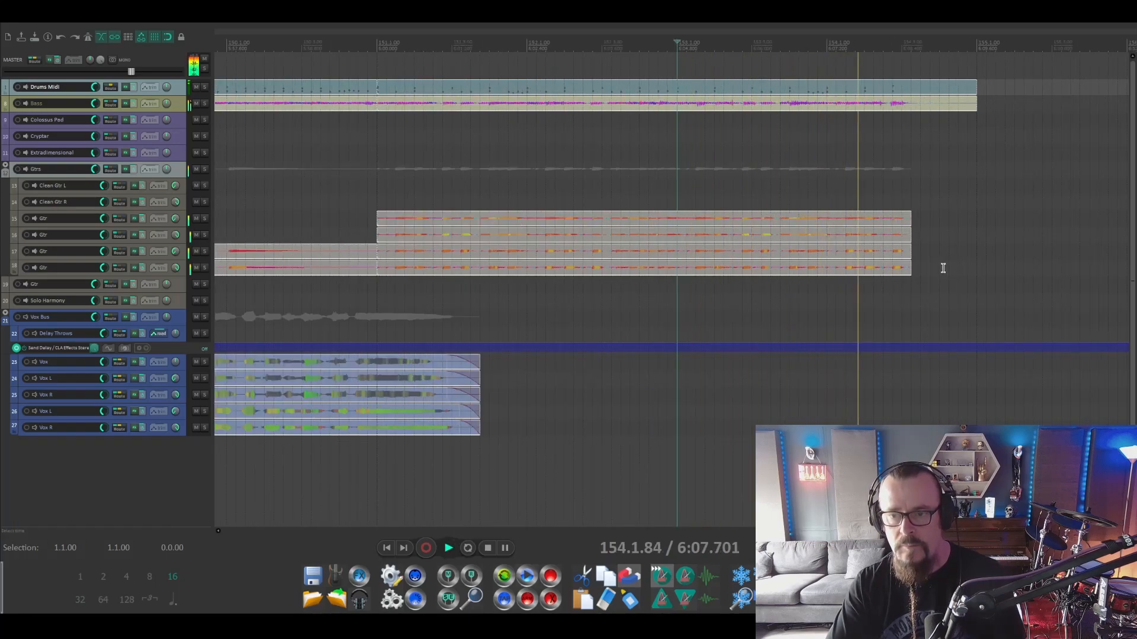
key("space")
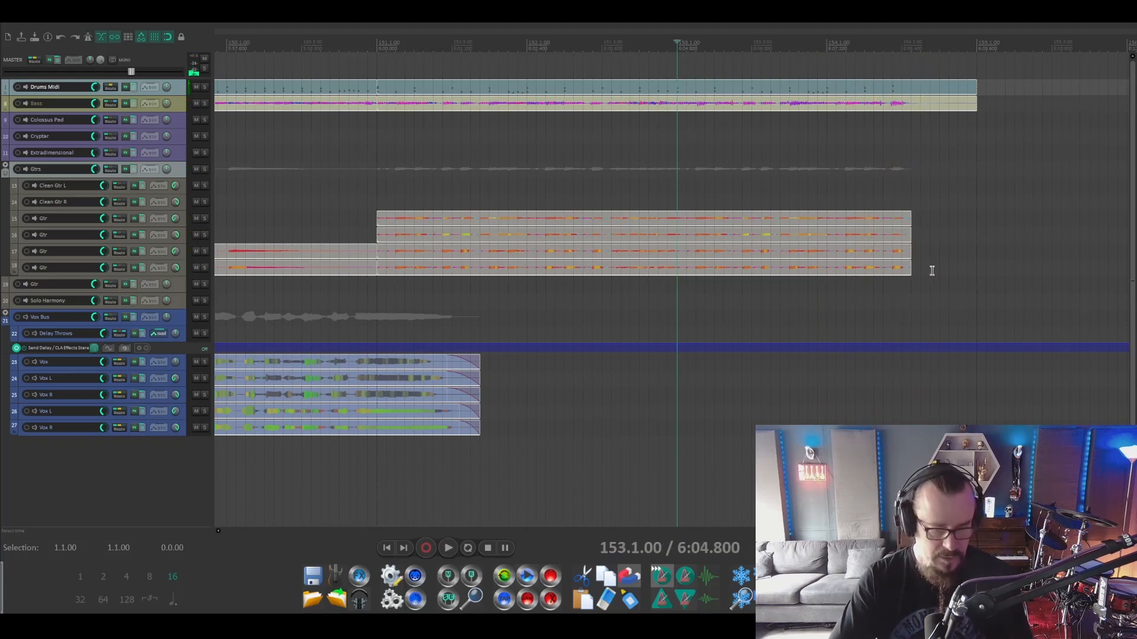
Trim the ends of the four rhythm Gtr items to just after beat 154.3, and play the ending from 154.2.25
left_click(936, 265)
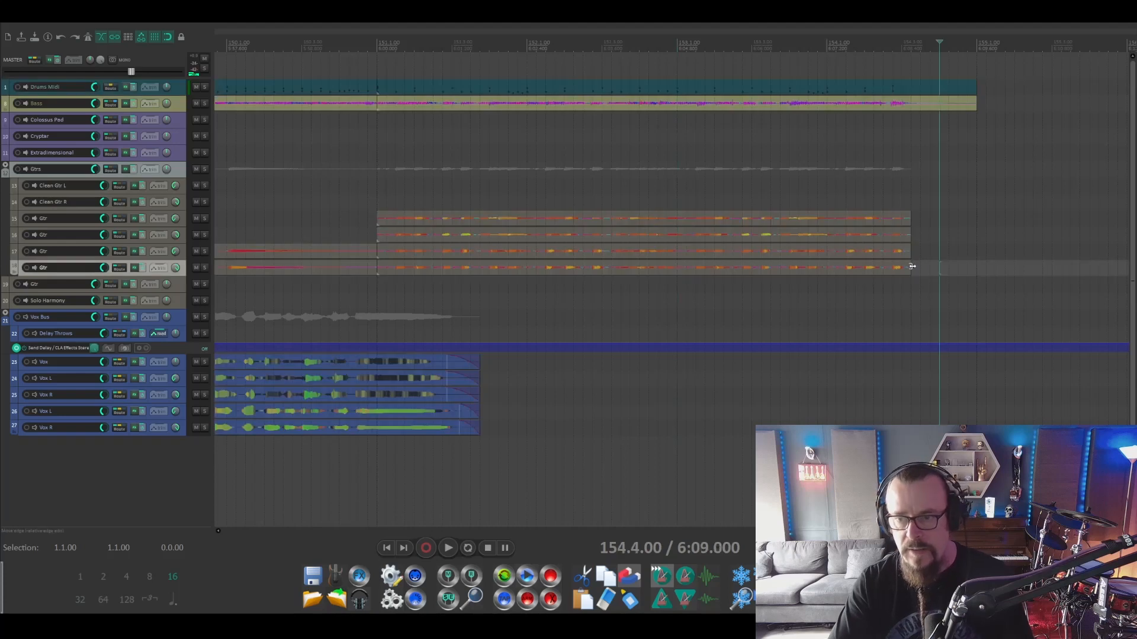
scroll(923, 265, "up", 5)
left_click_drag(887, 268, 863, 234)
left_click_drag(886, 218, 851, 234)
left_click(588, 40)
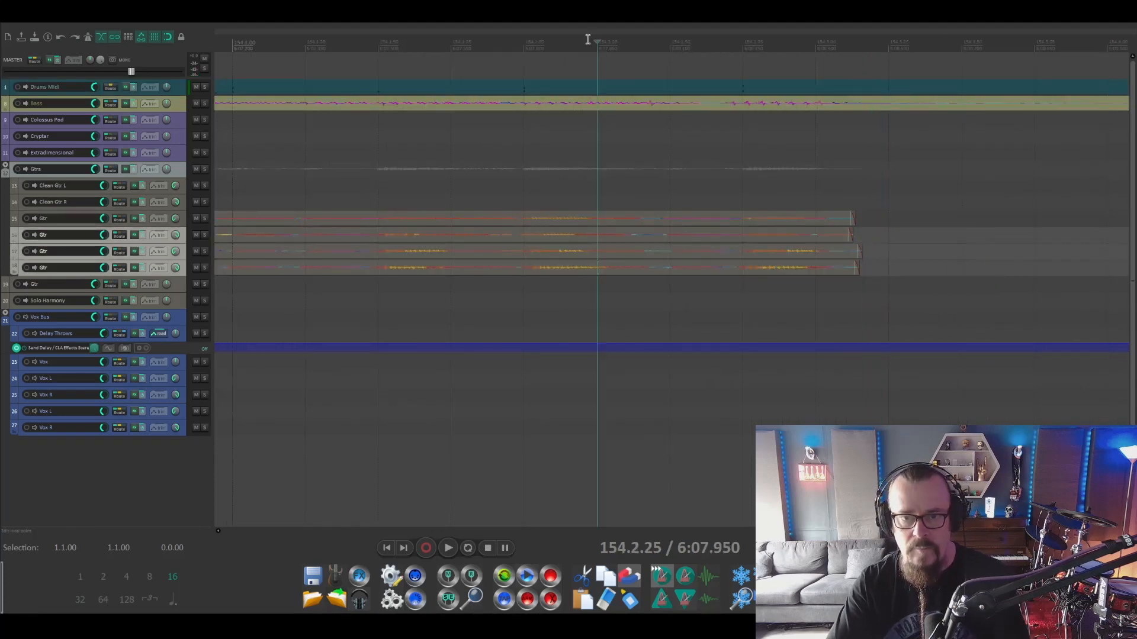
key("space")
key("space")
scroll(588, 39, "down", 5)
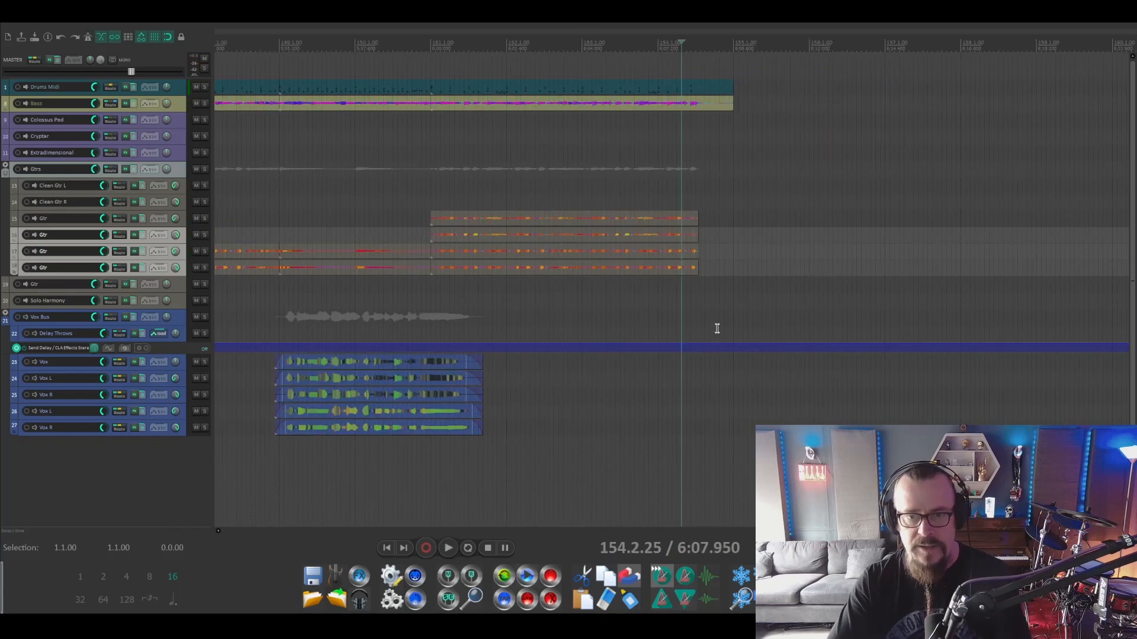
Play the break before bar 121 from 119.4.00 and examine where the four rhythm guitar items stop
scroll(693, 302, "down", 4)
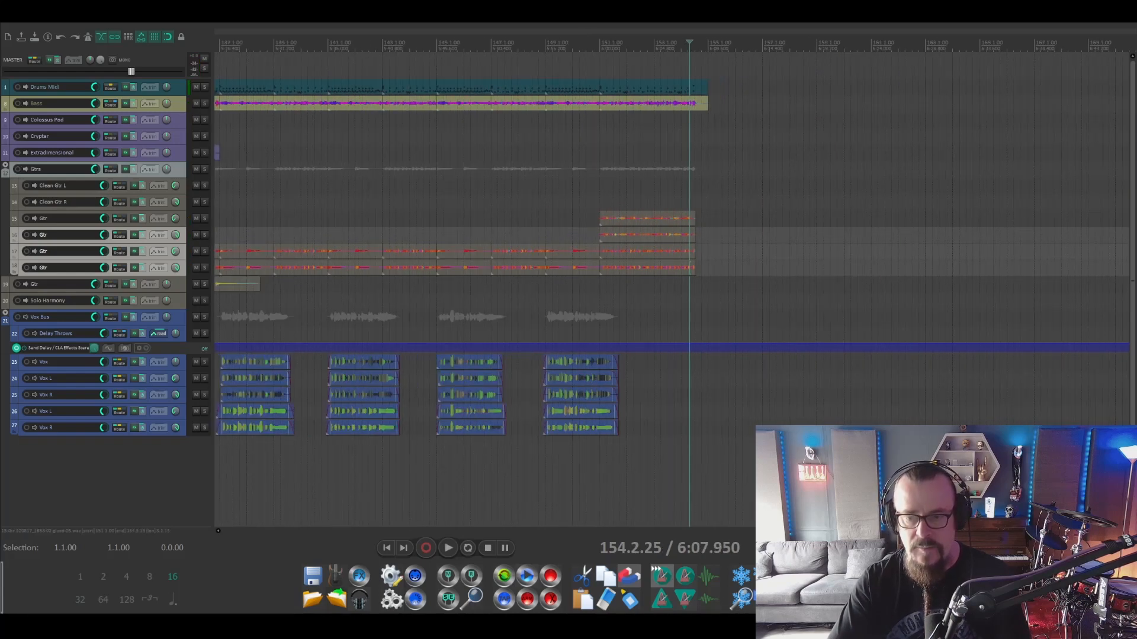
scroll(672, 237, "left", 10)
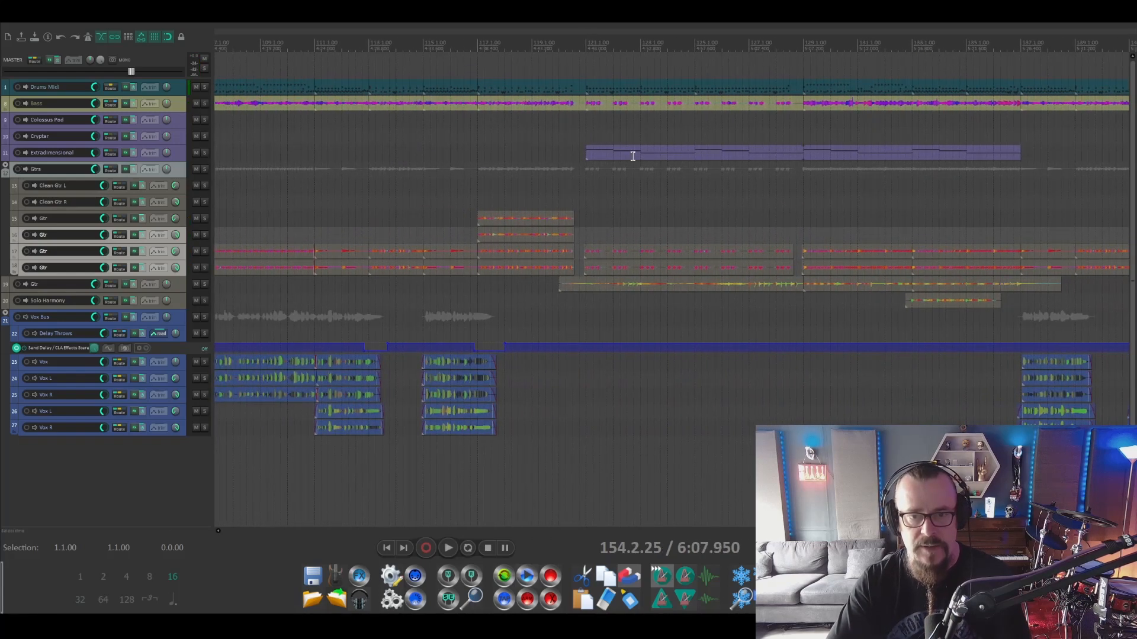
left_click(555, 44)
key("space")
scroll(582, 222, "up", 6)
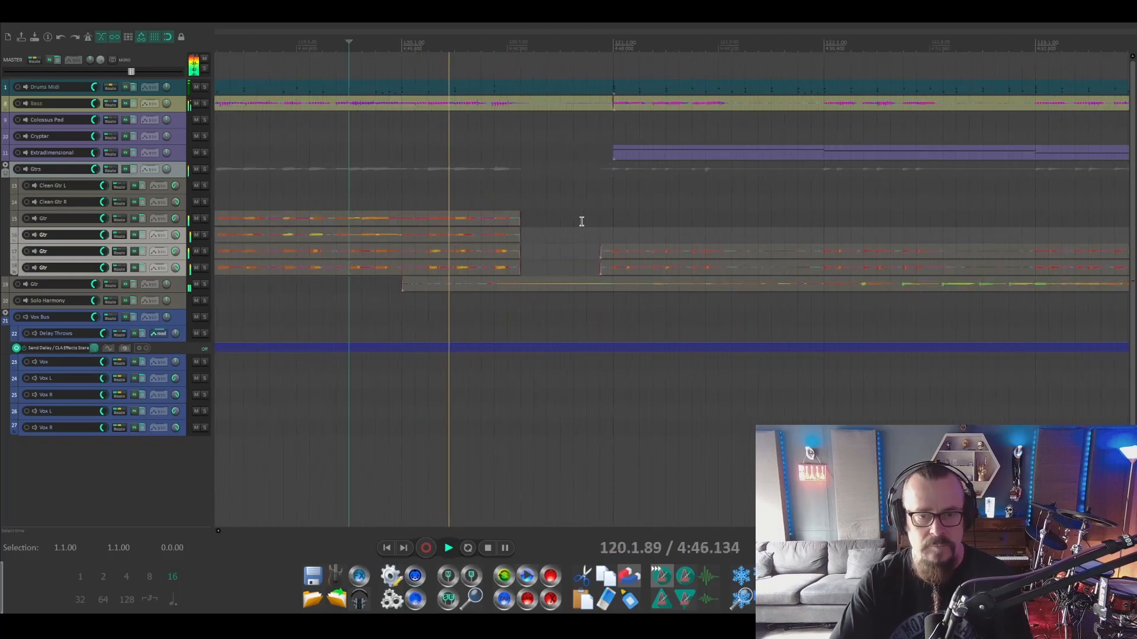
key("space")
scroll(527, 267, "up", 5)
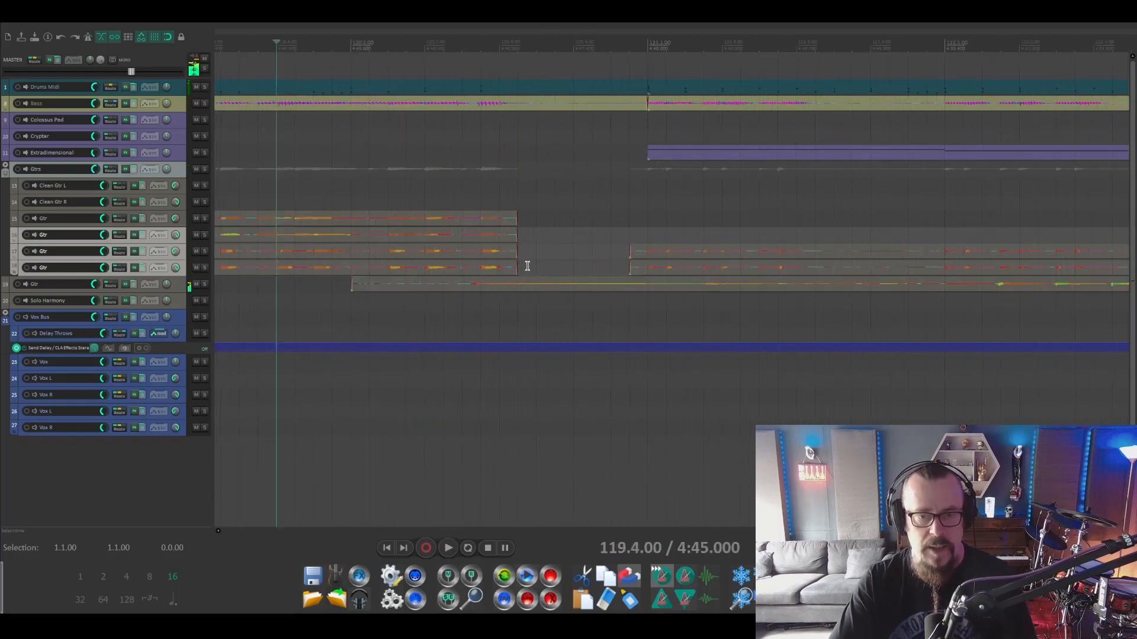
Trim the ends of the four rhythm Gtr items before the break to just after beat 120.3, and play the cutoff from 120.2.50
scroll(527, 266, "up", 3)
left_click_drag(495, 268, 457, 218)
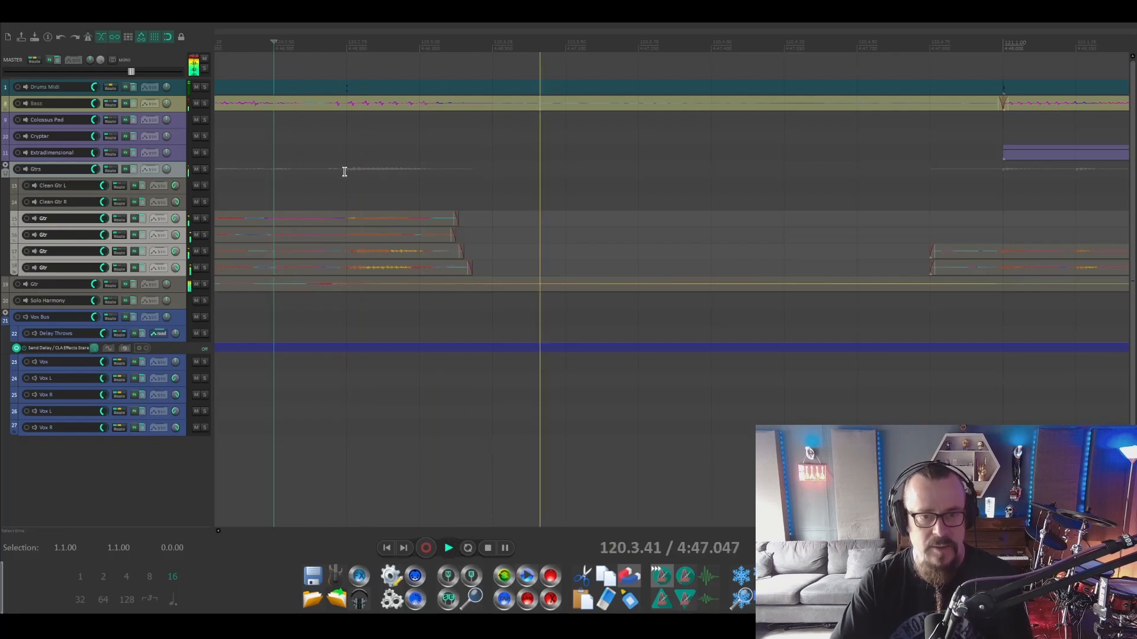
key("space")
Play the extended ending of the arrangement from bar 136
scroll(494, 208, "down", 4)
scroll(495, 208, "down", 4)
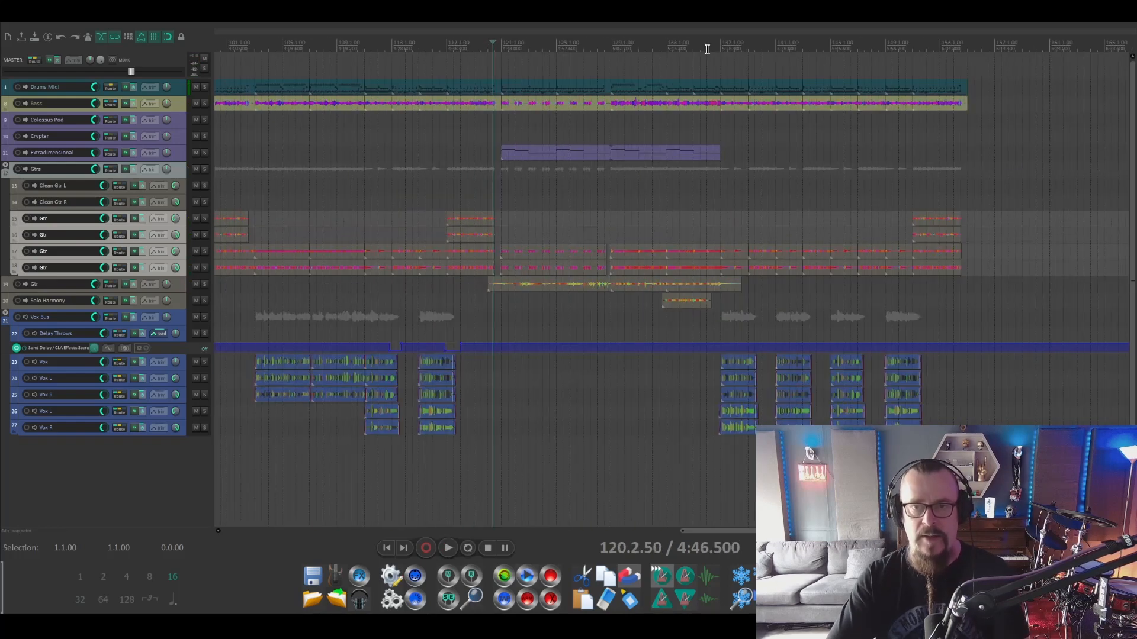
left_click(707, 46)
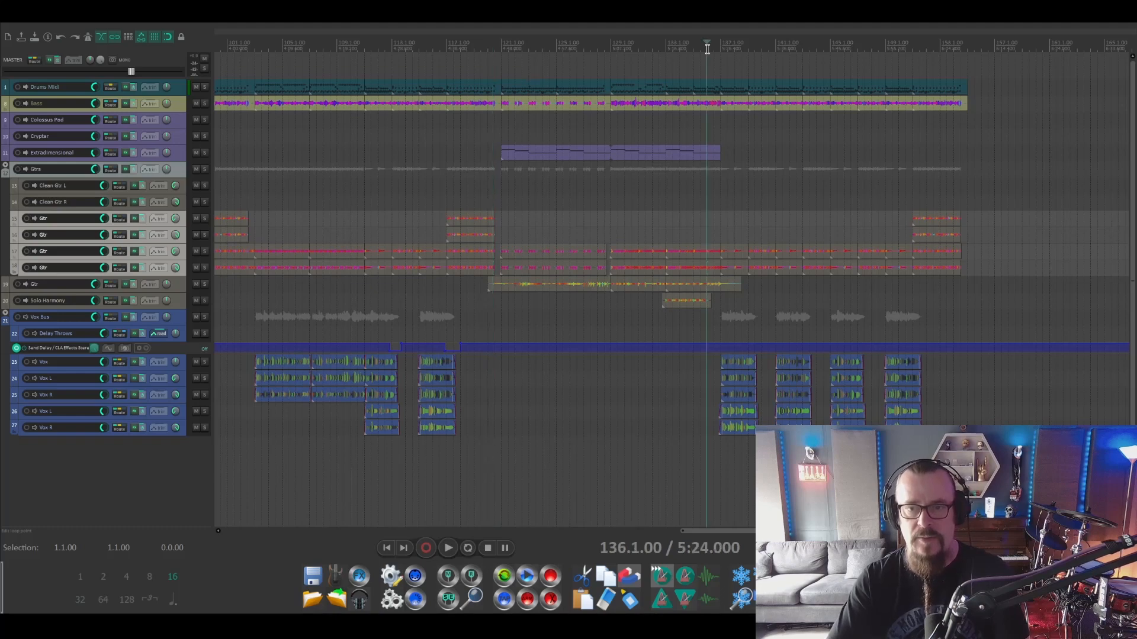
key("space")
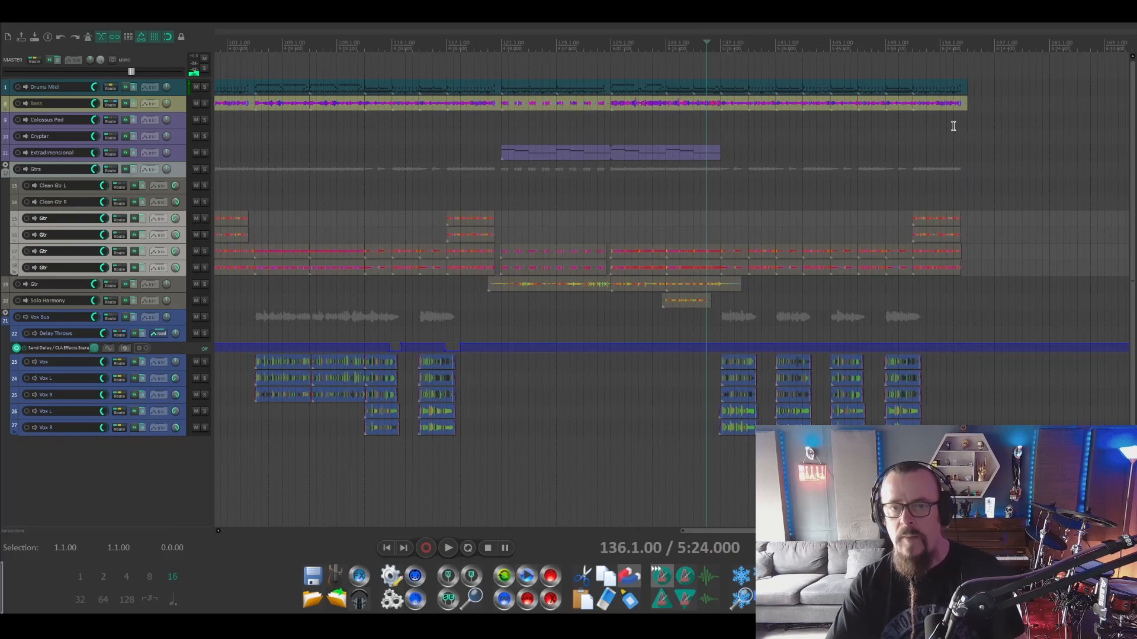
Shorten the end of the last Bass item to slightly past the rhythm guitar endings, before bar 155, and play the song's final hit
scroll(953, 126, "up", 5)
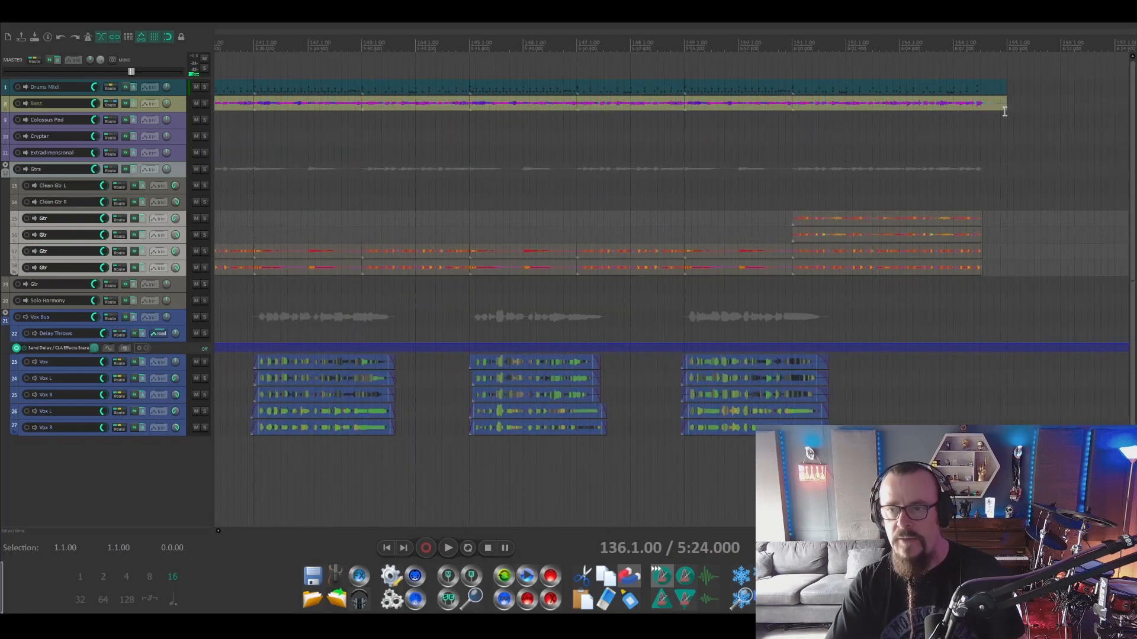
left_click_drag(1007, 106, 993, 106)
key("space")
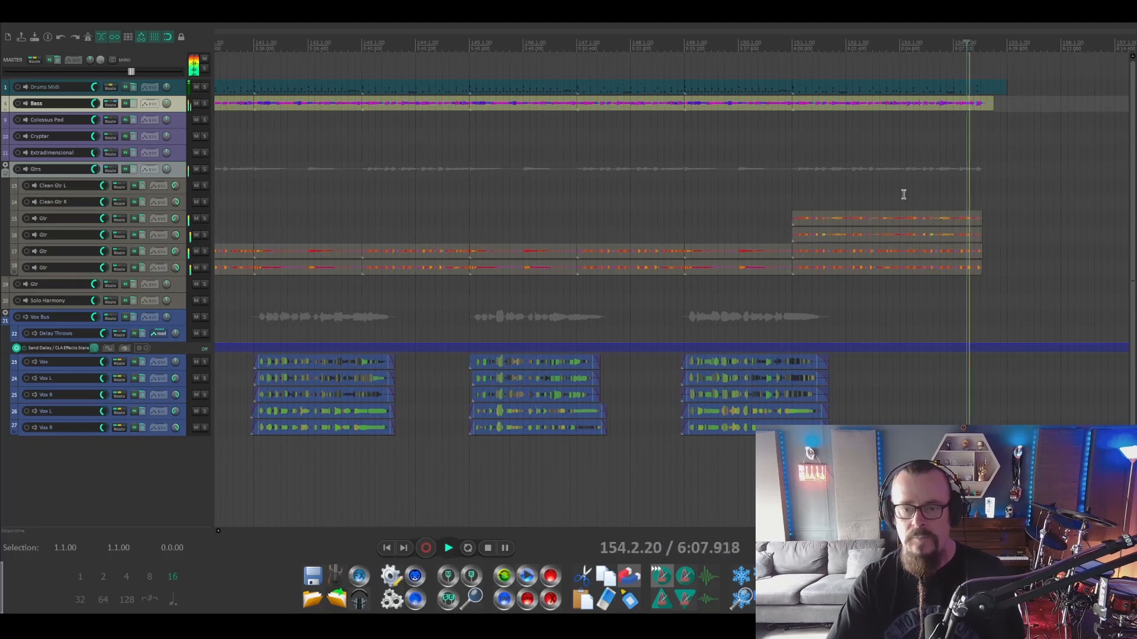
key("space")
Play the start of the final vocal section from bar 137, where the lead guitar overlaps the vocals
scroll(772, 202, "down", 5)
left_click(586, 46)
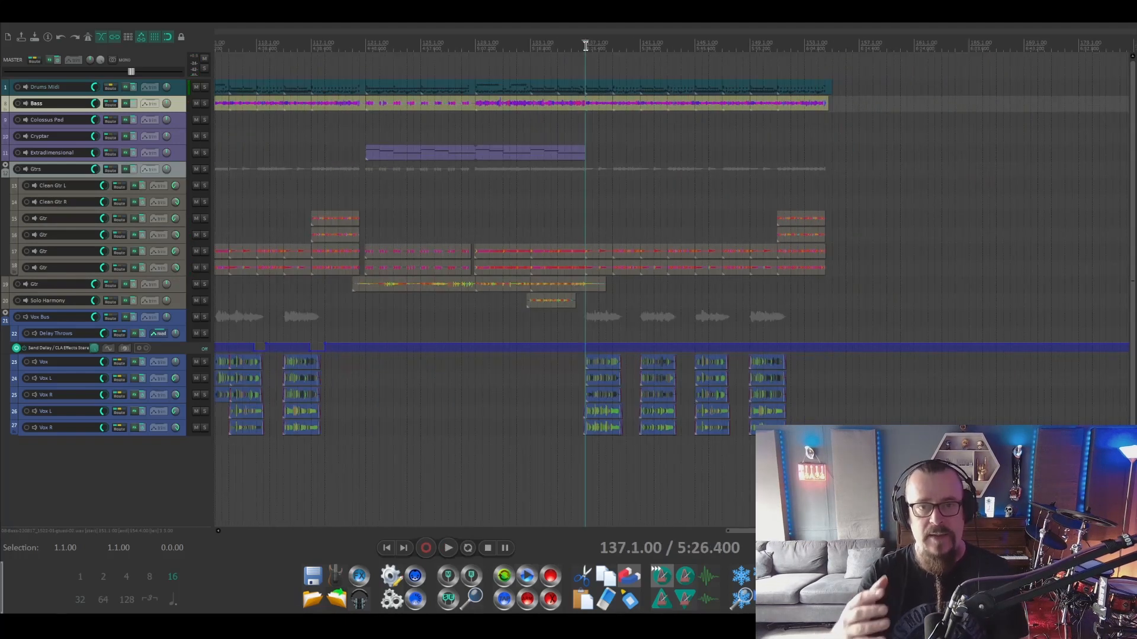
key("space")
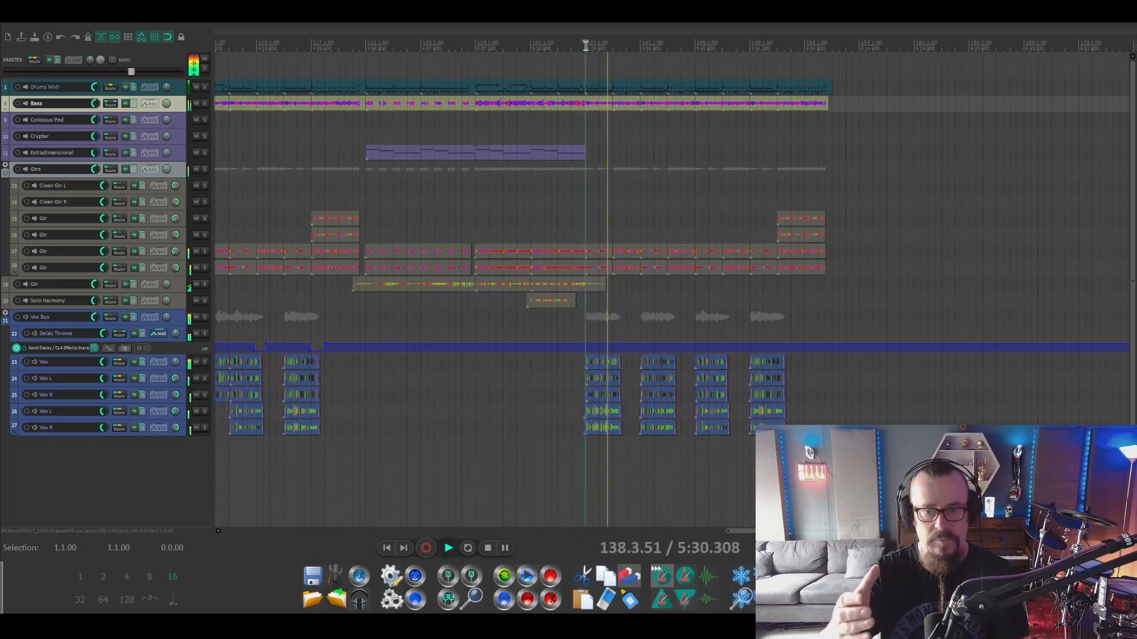
key("space")
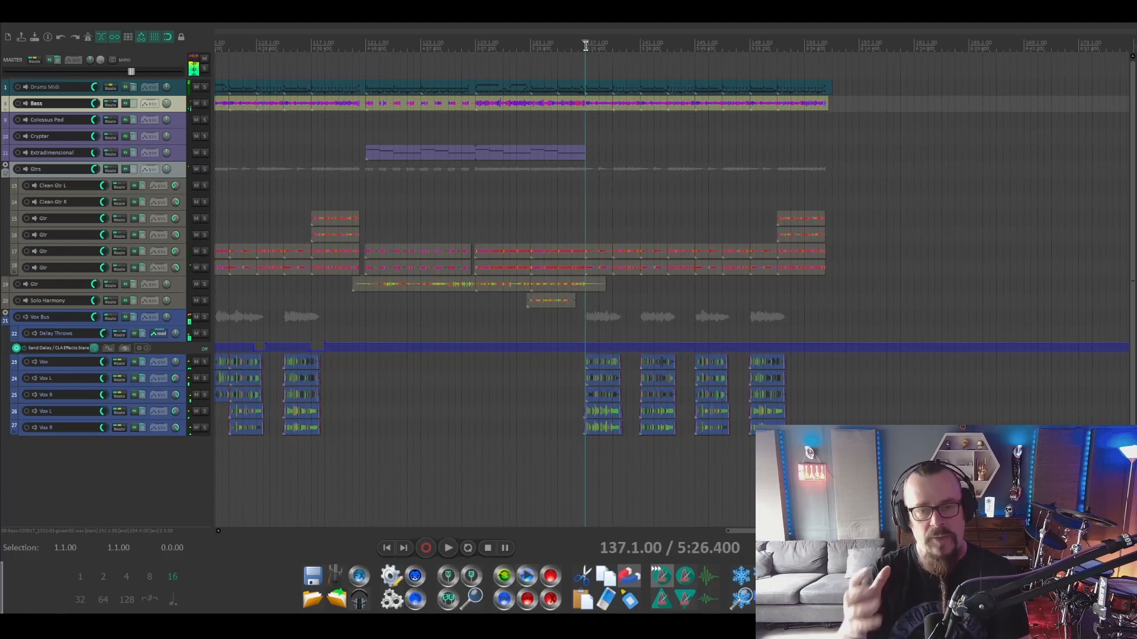